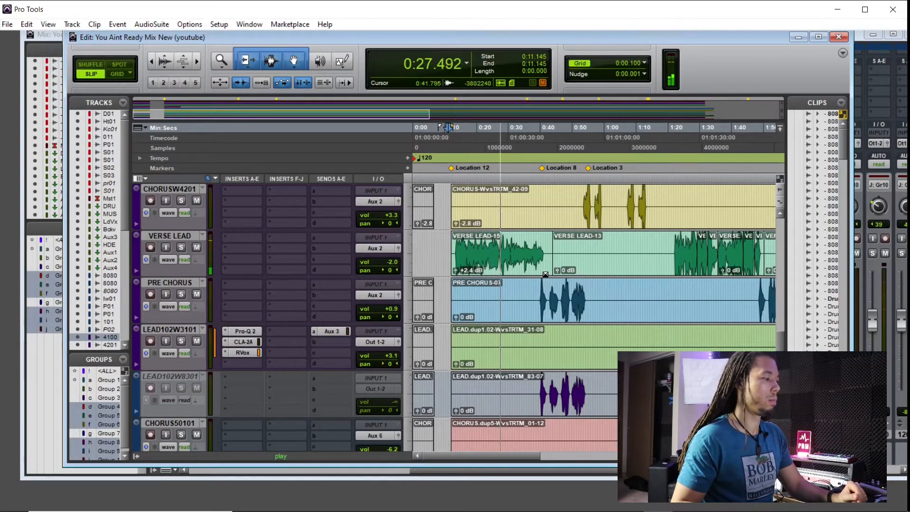
Open the Mix window and adjust the VERSE and PRECH faders to about +0.4 dB and +1.6 dB
{"action": "left_click", "coordinate": [865, 192]}
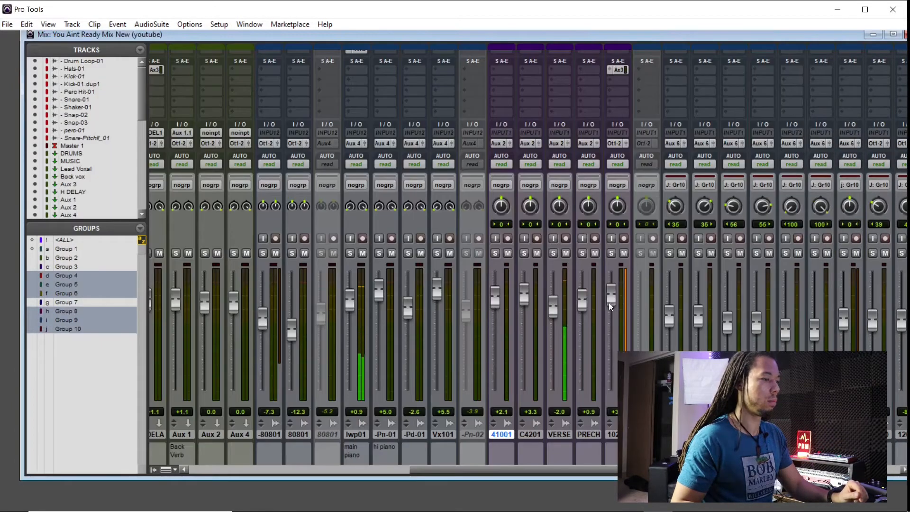
{"action": "left_click_drag", "start_coordinate": [554, 311], "coordinate": [553, 309]}
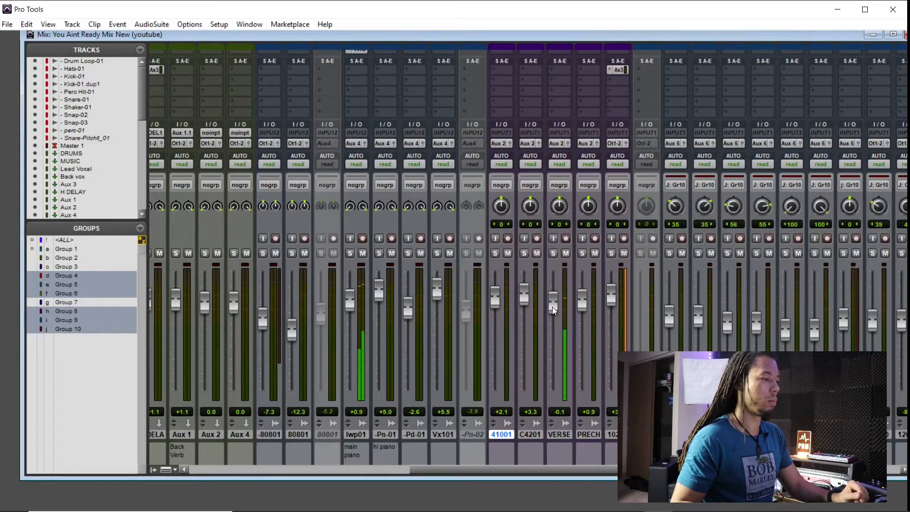
{"action": "left_click_drag", "start_coordinate": [553, 306], "coordinate": [554, 305]}
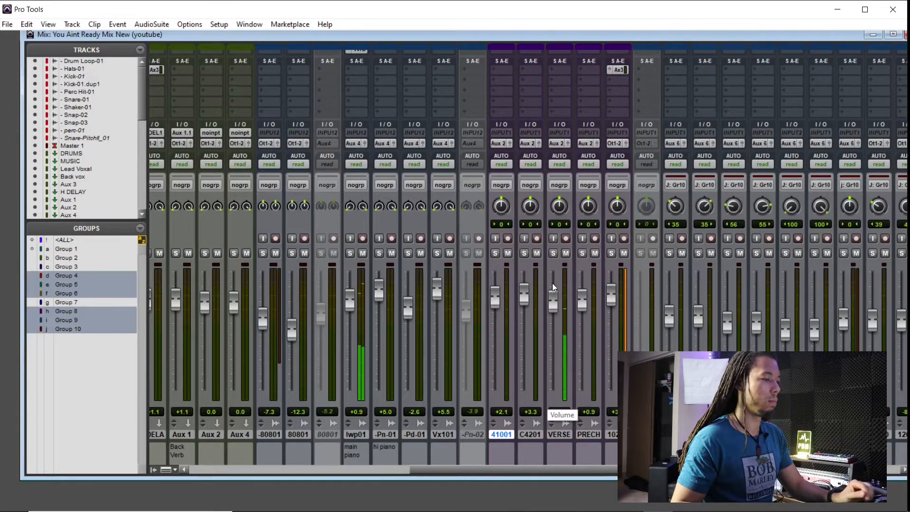
{"action": "left_click_drag", "start_coordinate": [582, 306], "coordinate": [582, 304]}
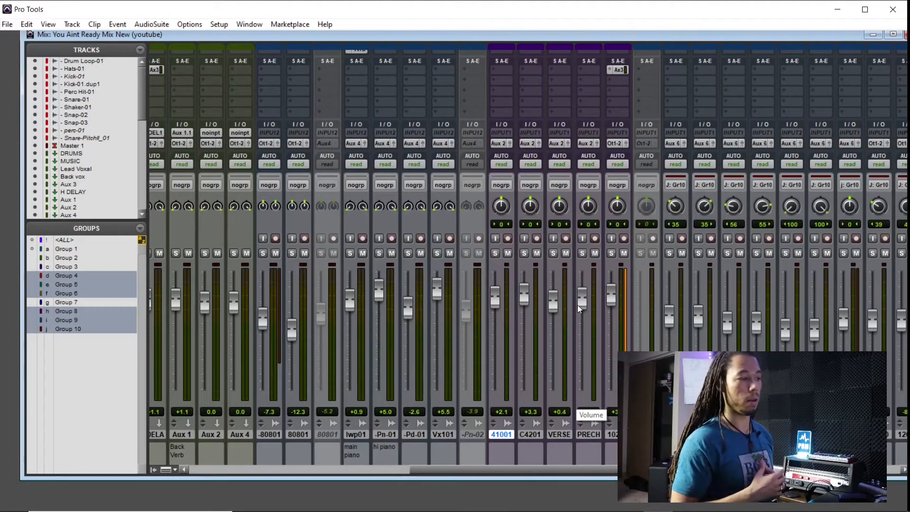
Clear the inserts and Aux 3 send from the LEAD102W3101 channel strip
{"action": "scroll", "coordinate": [578, 306], "scroll_direction": "up", "scroll_amount": 3}
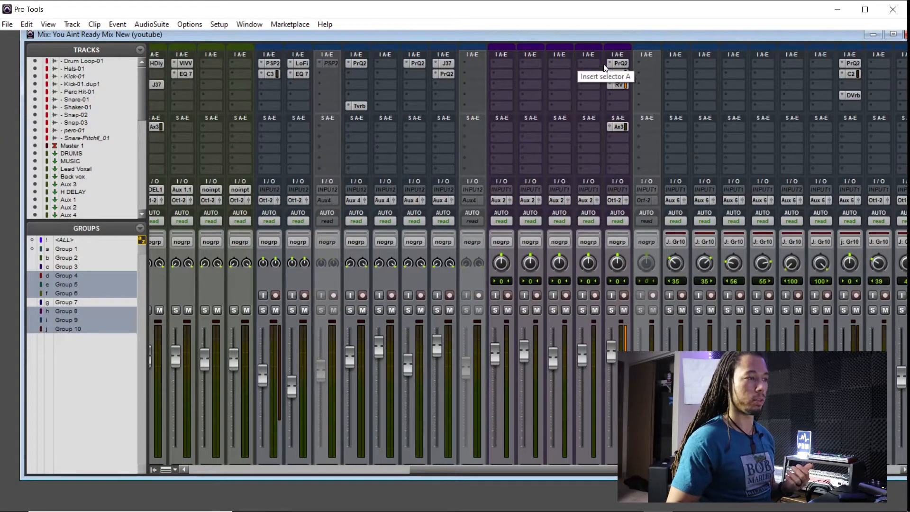
{"action": "left_click", "coordinate": [614, 124]}
{"action": "left_click", "coordinate": [624, 129]}
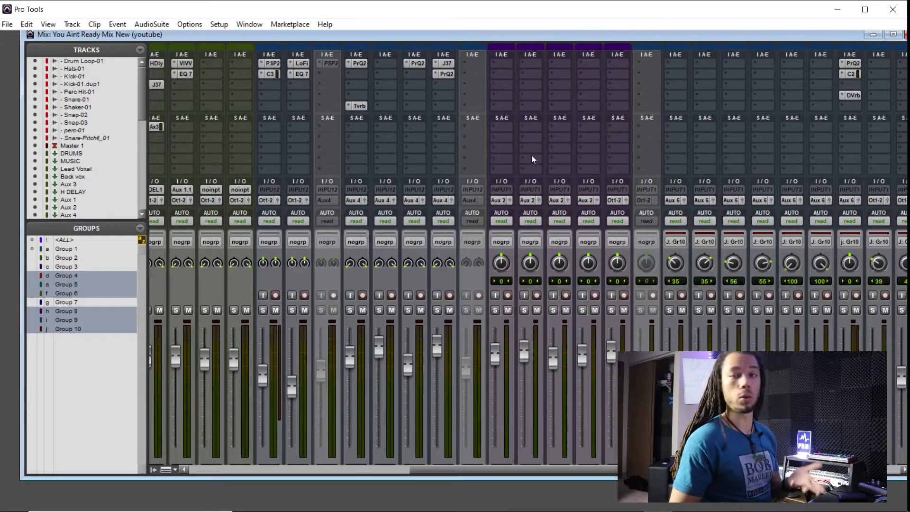
Select the VERSE LEAD track and switch to the Edit window
{"action": "scroll", "coordinate": [532, 152], "scroll_direction": "down", "scroll_amount": 3}
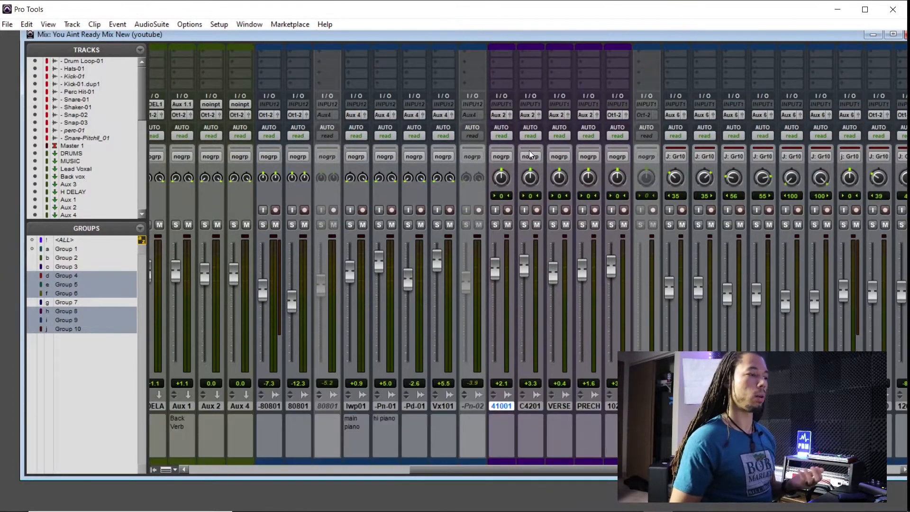
{"action": "left_click", "coordinate": [562, 408]}
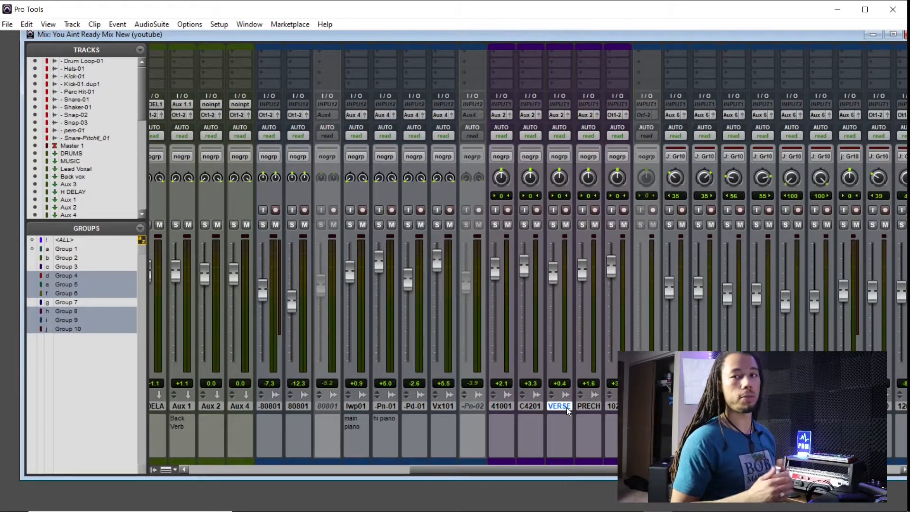
{"action": "key", "text": "ctrl+equal"}
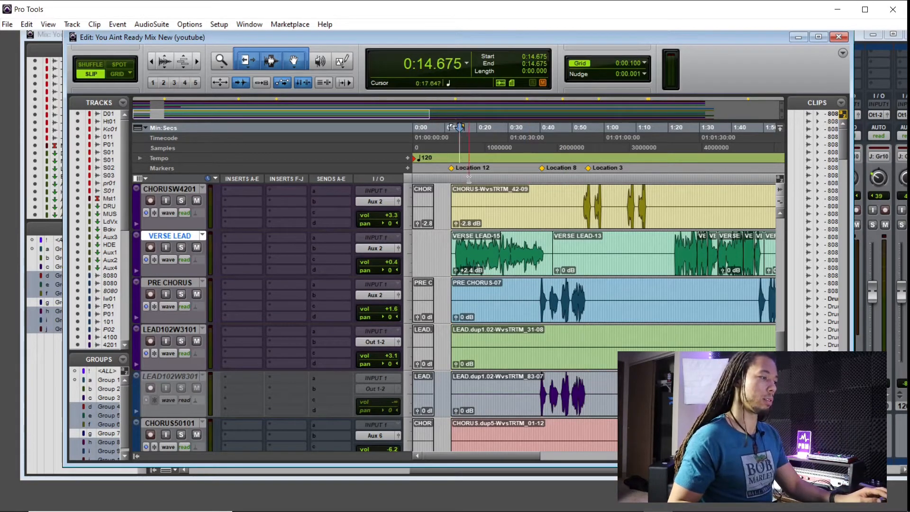
Insert the FabFilter Pro-Q 2 (mono) EQ plugin on the VERSE LEAD track's first insert slot
{"action": "scroll", "coordinate": [469, 180], "scroll_direction": "up", "scroll_amount": 2}
{"action": "scroll", "coordinate": [551, 192], "scroll_direction": "right", "scroll_amount": 2}
{"action": "scroll", "coordinate": [550, 192], "scroll_direction": "left", "scroll_amount": 1}
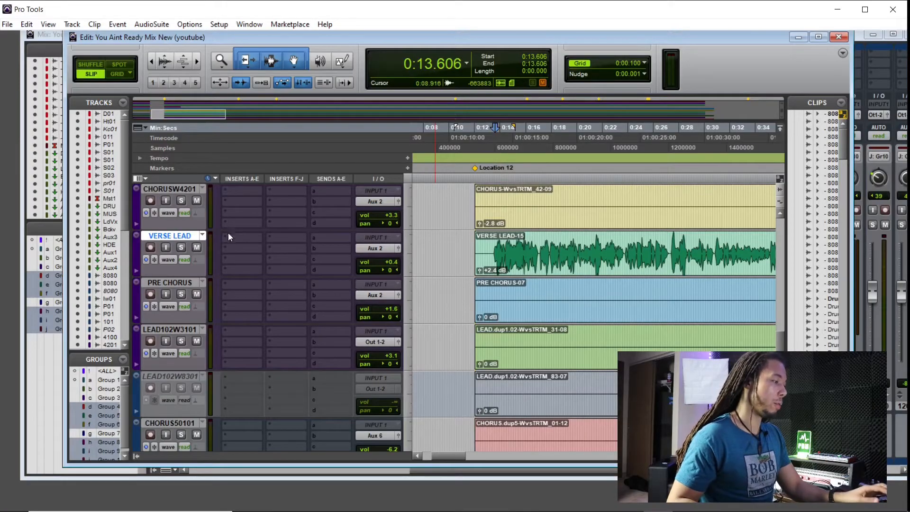
{"action": "mouse_move", "coordinate": [266, 255]}
{"action": "mouse_move", "coordinate": [328, 255]}
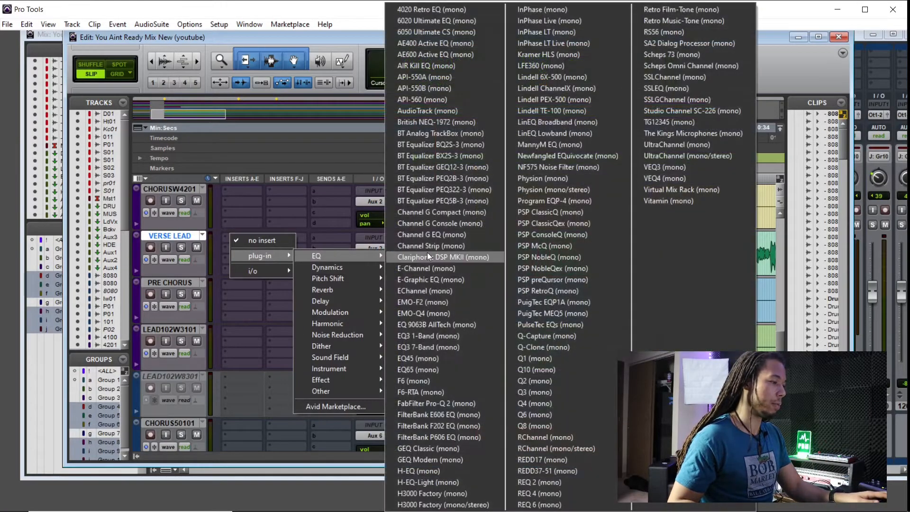
{"action": "left_click", "coordinate": [472, 402]}
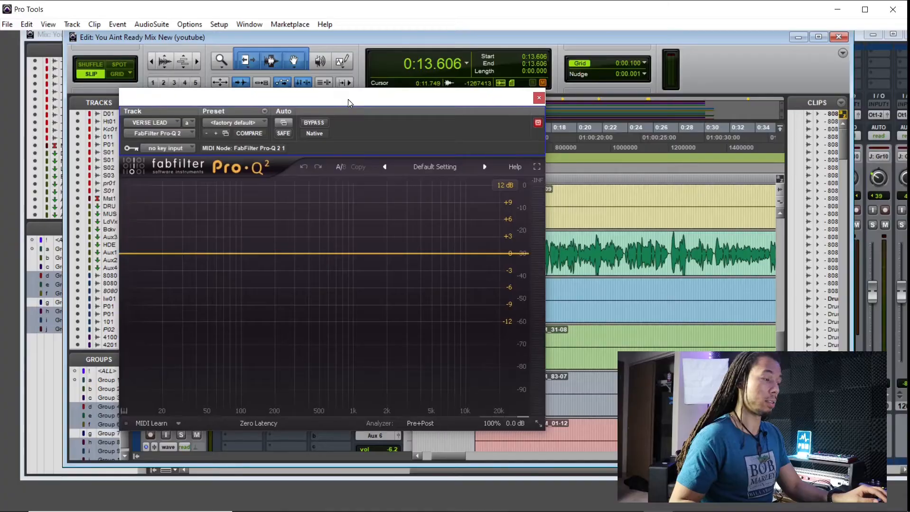
Close the Pro-Q 2 plugin window and scroll along the timeline
{"action": "left_click_drag", "start_coordinate": [348, 99], "coordinate": [337, 116]}
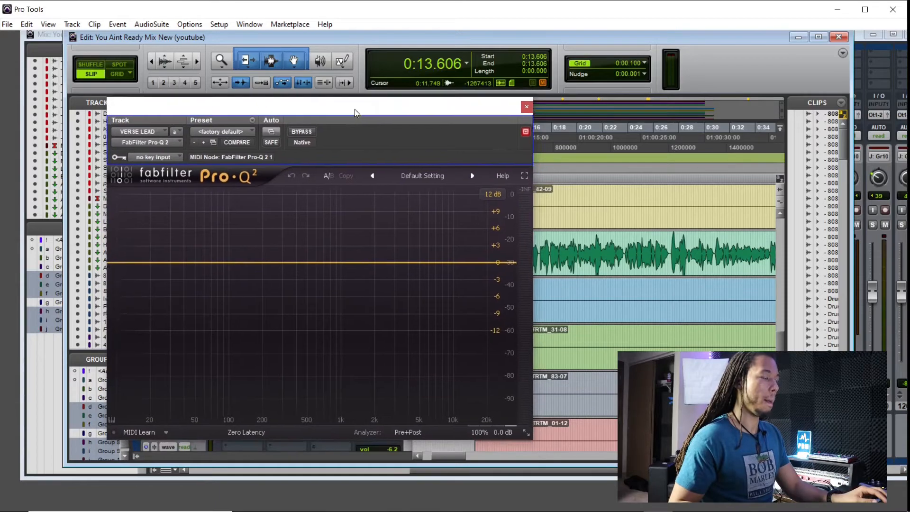
{"action": "left_click", "coordinate": [527, 108]}
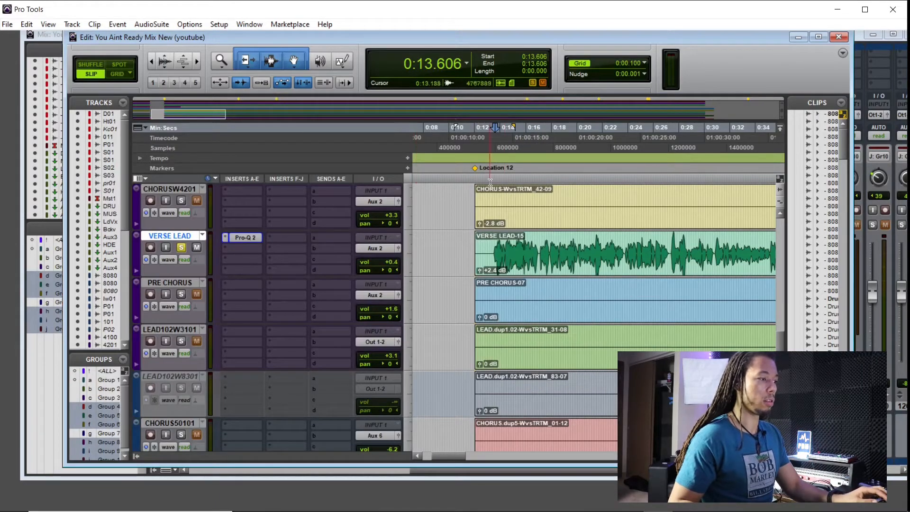
{"action": "scroll", "coordinate": [494, 250], "scroll_direction": "left", "scroll_amount": 1}
{"action": "scroll", "coordinate": [591, 250], "scroll_direction": "right", "scroll_amount": 2}
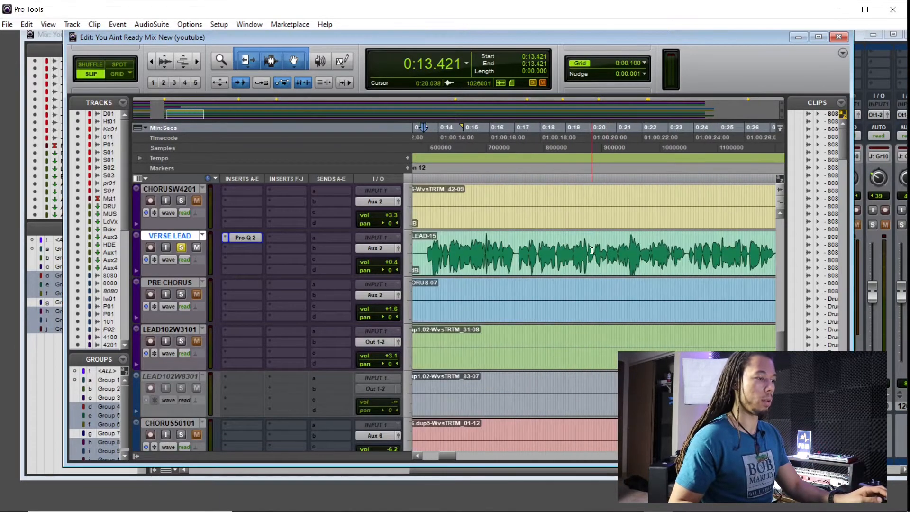
{"action": "scroll", "coordinate": [592, 251], "scroll_direction": "left", "scroll_amount": 1}
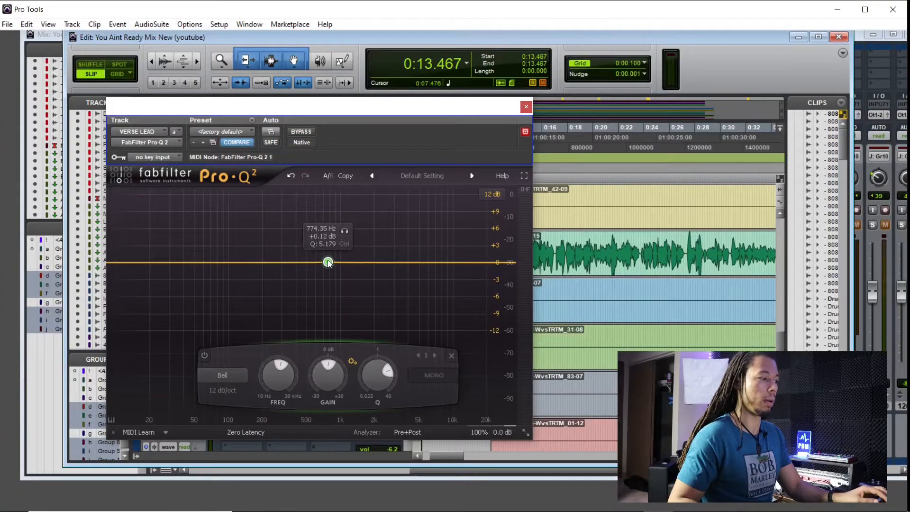
Place a first Pro-Q 2 bell band near 874 Hz with a narrow Q of about 9.6 and start playback
{"action": "left_click_drag", "start_coordinate": [328, 263], "coordinate": [328, 264]}
{"action": "left_click_drag", "start_coordinate": [396, 389], "coordinate": [377, 377]}
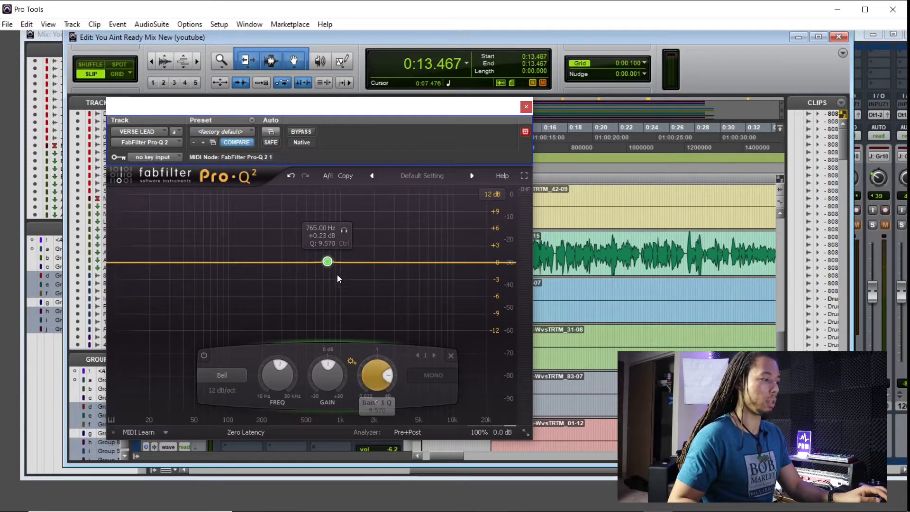
{"action": "left_click_drag", "start_coordinate": [328, 262], "coordinate": [334, 264]}
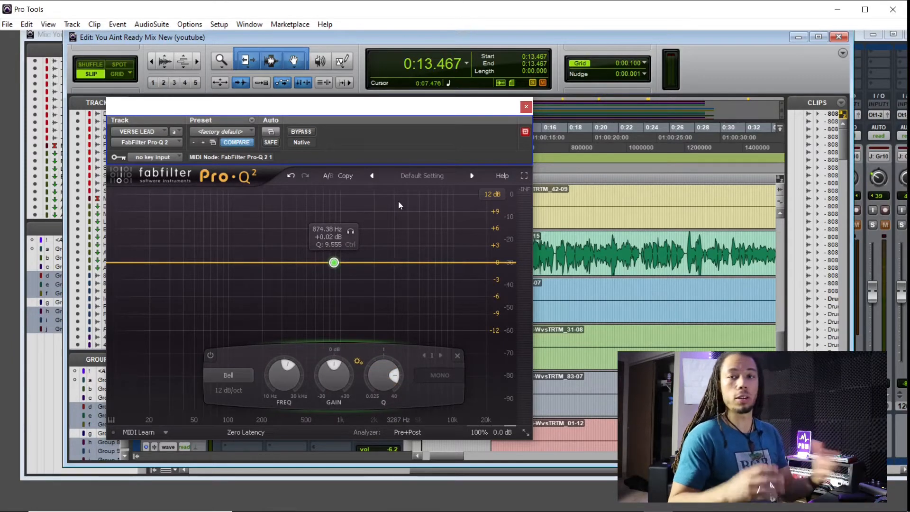
{"action": "left_click_drag", "start_coordinate": [423, 104], "coordinate": [355, 92]}
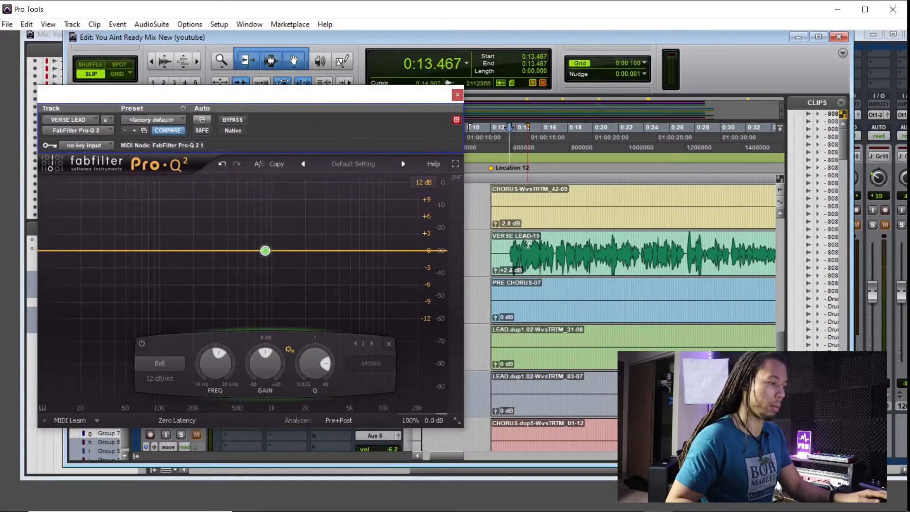
{"action": "key", "text": "space"}
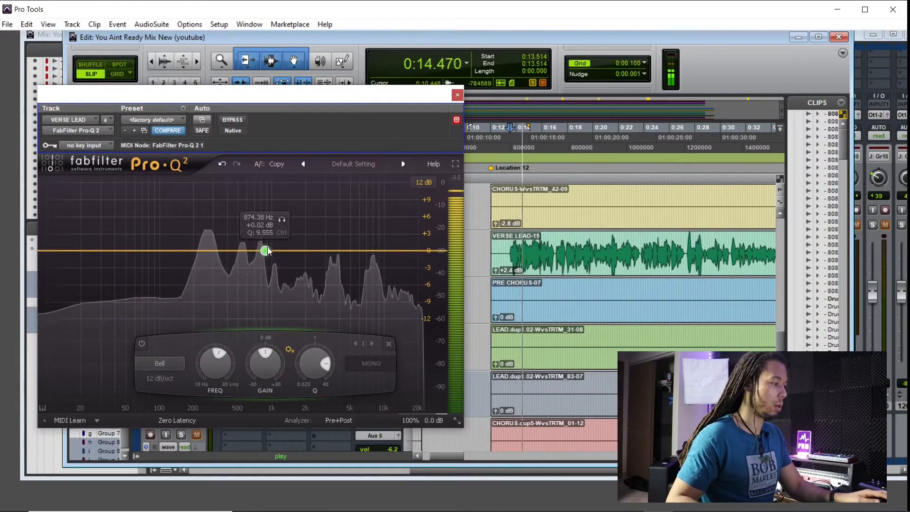
Boost the band about +12 dB near 4.2 kHz, widen its Q to about 7, and stop playback
{"action": "left_click_drag", "start_coordinate": [265, 251], "coordinate": [343, 178]}
{"action": "scroll", "coordinate": [311, 208], "scroll_direction": "down", "scroll_amount": 4}
{"action": "key", "text": "space"}
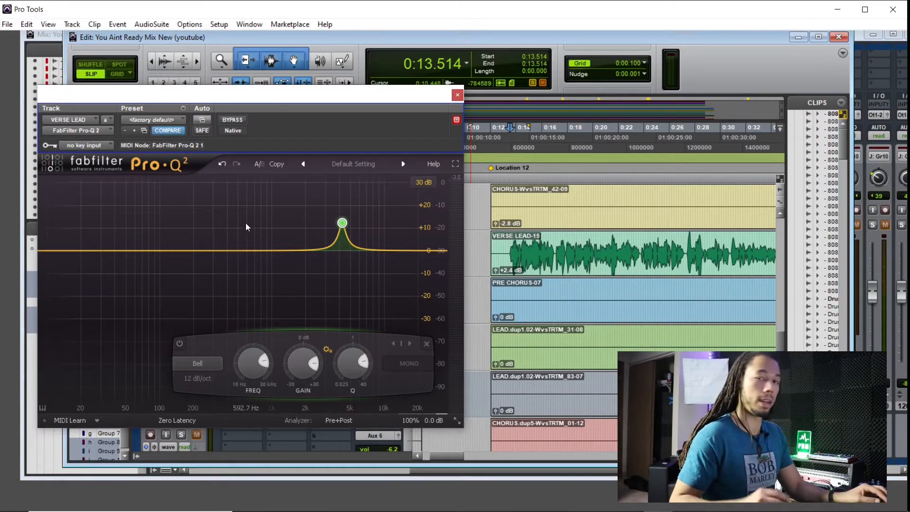
Sweep the boosted band across the spectrum during playback, settling it near 460 Hz
{"action": "key", "text": "space"}
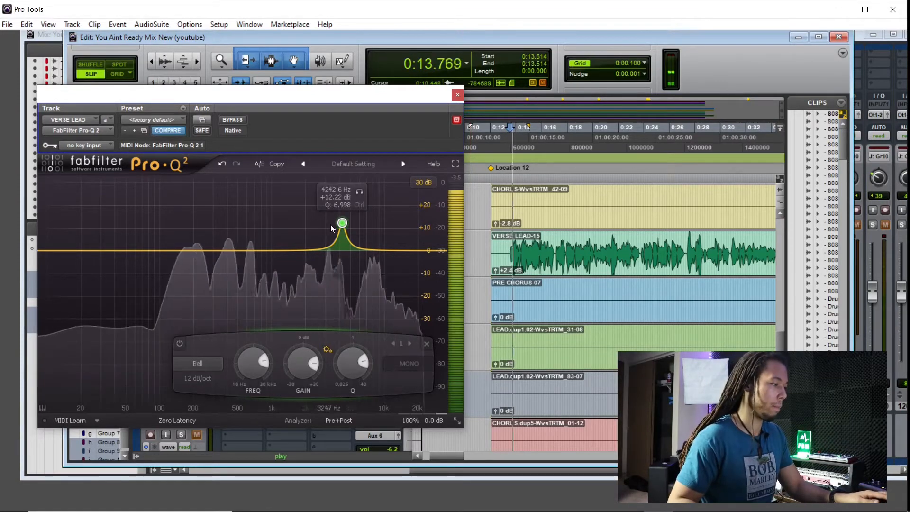
{"action": "left_click_drag", "start_coordinate": [342, 223], "coordinate": [235, 222]}
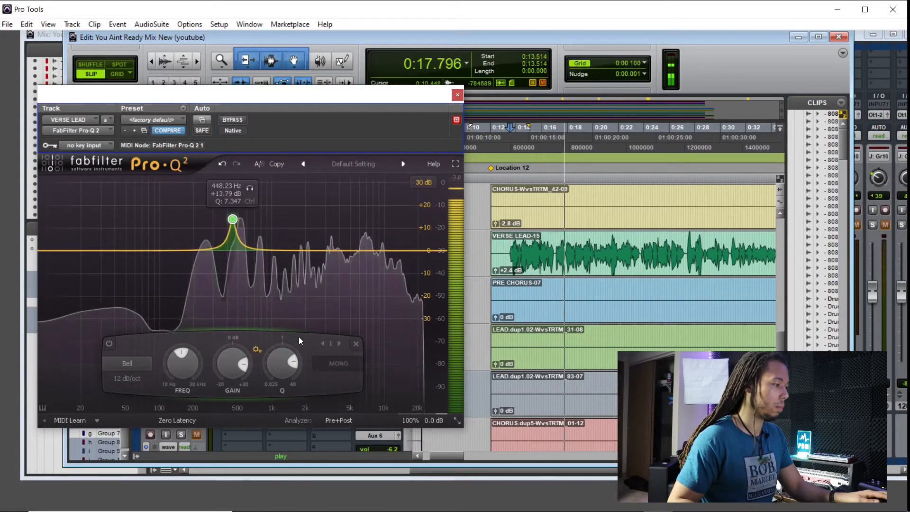
{"action": "left_click_drag", "start_coordinate": [250, 188], "coordinate": [251, 189]}
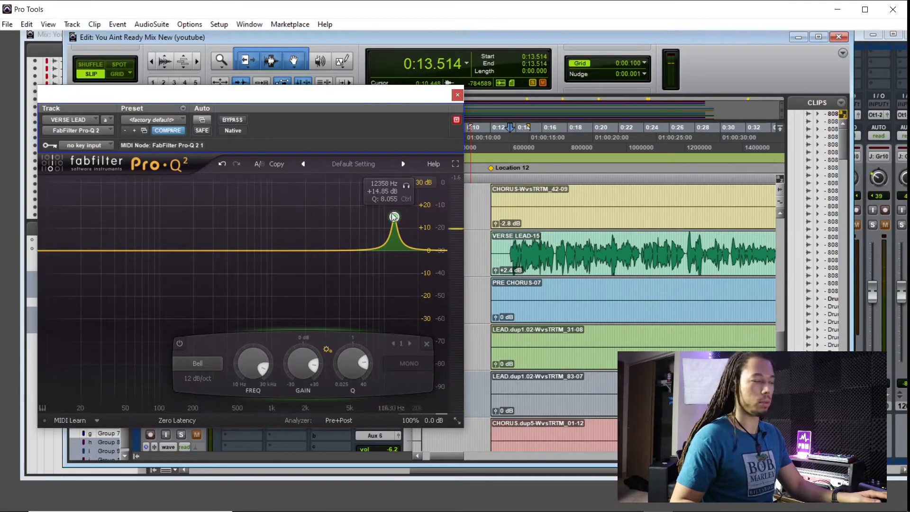
{"action": "left_click_drag", "start_coordinate": [400, 216], "coordinate": [235, 221]}
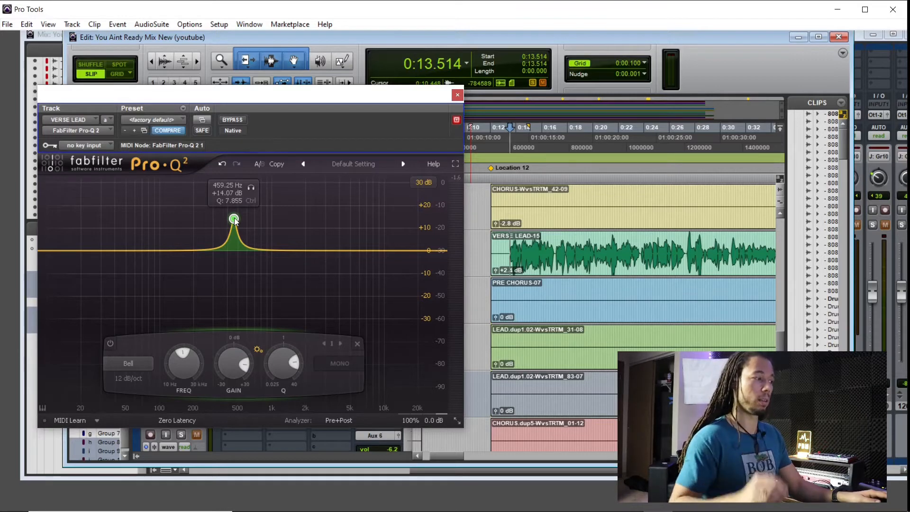
{"action": "mouse_move", "coordinate": [234, 220]}
{"action": "left_mouse_down"}
{"action": "mouse_move", "coordinate": [403, 237]}
{"action": "mouse_move", "coordinate": [407, 254]}
{"action": "mouse_move", "coordinate": [401, 219]}
{"action": "mouse_move", "coordinate": [376, 242]}
{"action": "mouse_move", "coordinate": [356, 216]}
{"action": "mouse_move", "coordinate": [232, 215]}
{"action": "left_mouse_up"}
{"action": "key", "text": "space"}
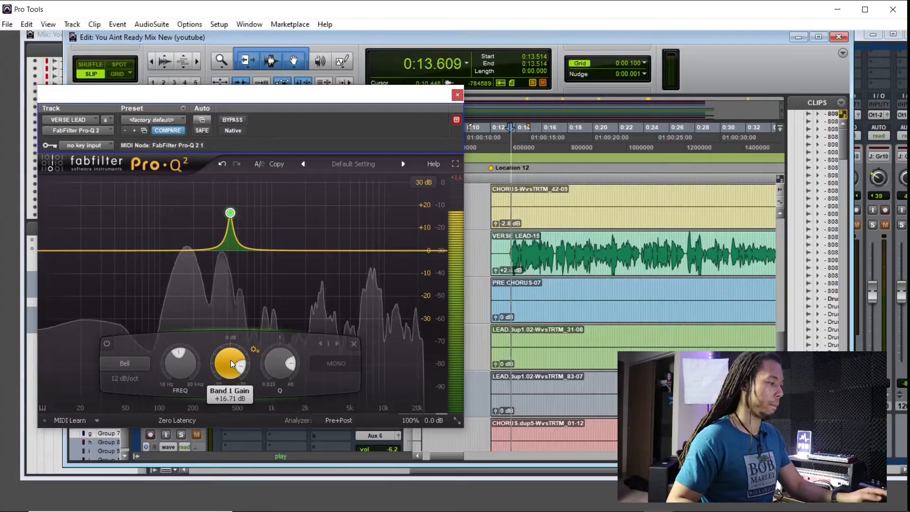
Reset the band's gain and turn it down to a -9.60 dB cut
{"action": "double_click", "coordinate": [230, 361]}
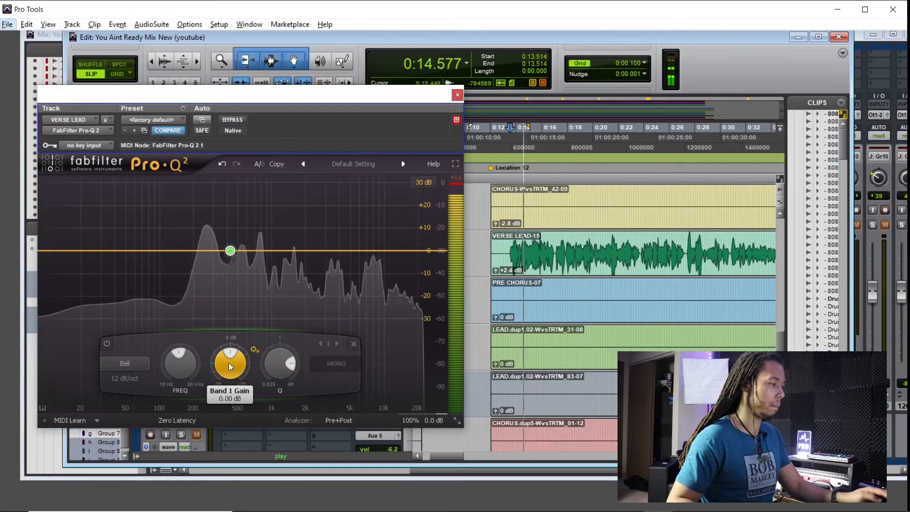
{"action": "scroll", "coordinate": [228, 363], "scroll_direction": "down", "scroll_amount": 8}
{"action": "scroll", "coordinate": [226, 363], "scroll_direction": "down", "scroll_amount": 1}
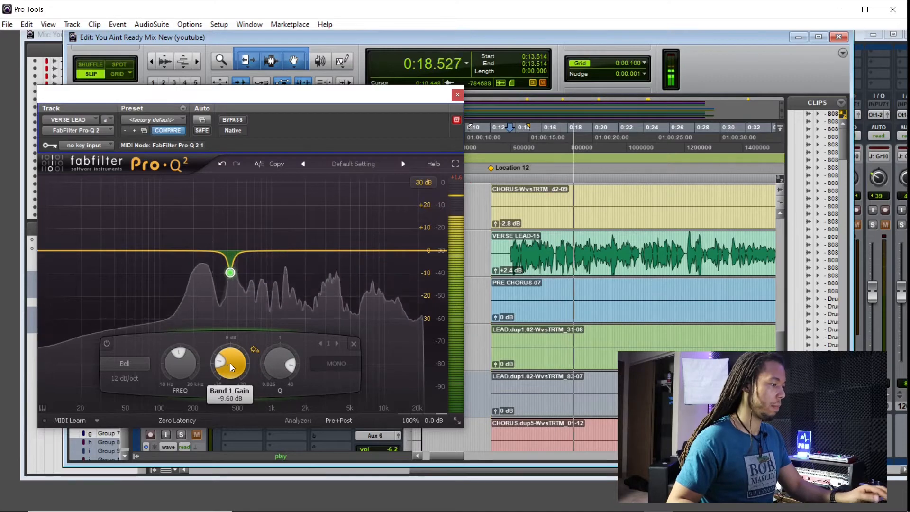
{"action": "key", "text": "space"}
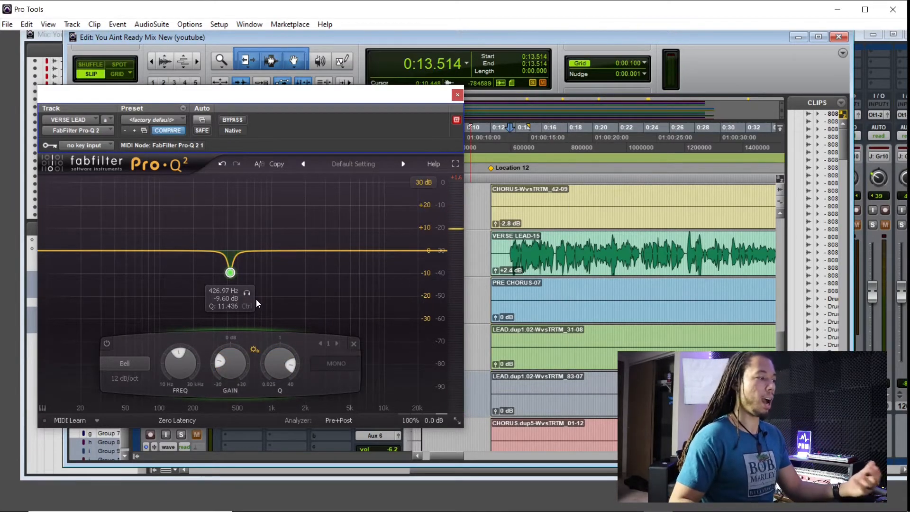
Add a second band near 42 Hz and make it a Low Cut with a 48 dB/oct slope
{"action": "left_click_drag", "start_coordinate": [261, 101], "coordinate": [375, 89]}
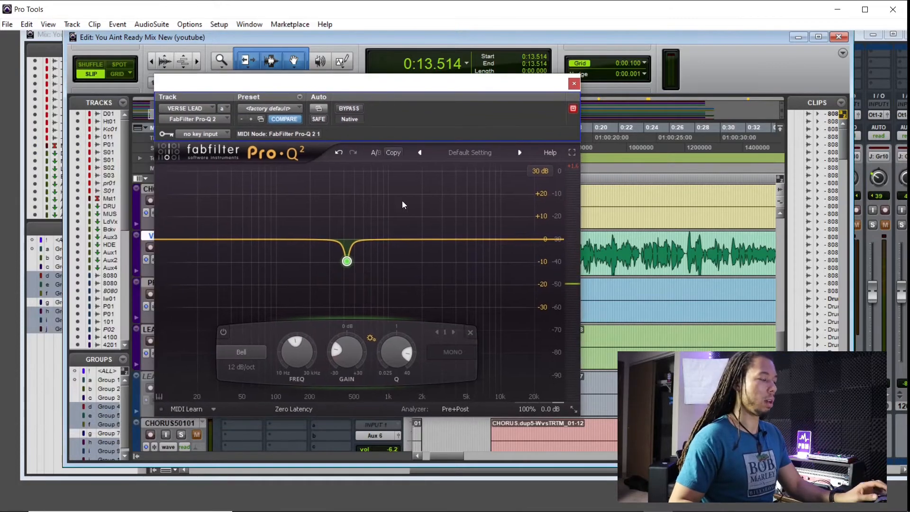
{"action": "left_click", "coordinate": [235, 242]}
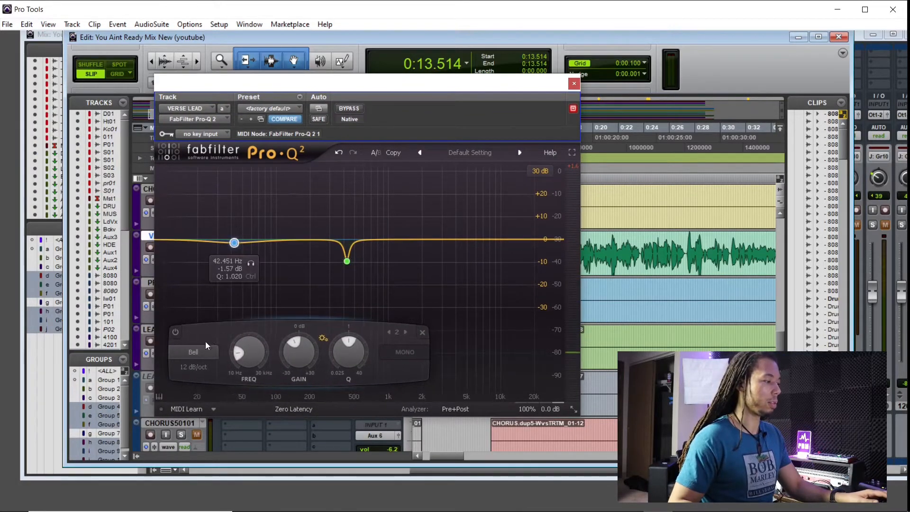
{"action": "left_click", "coordinate": [196, 352]}
{"action": "left_click", "coordinate": [208, 379]}
{"action": "left_click", "coordinate": [196, 370]}
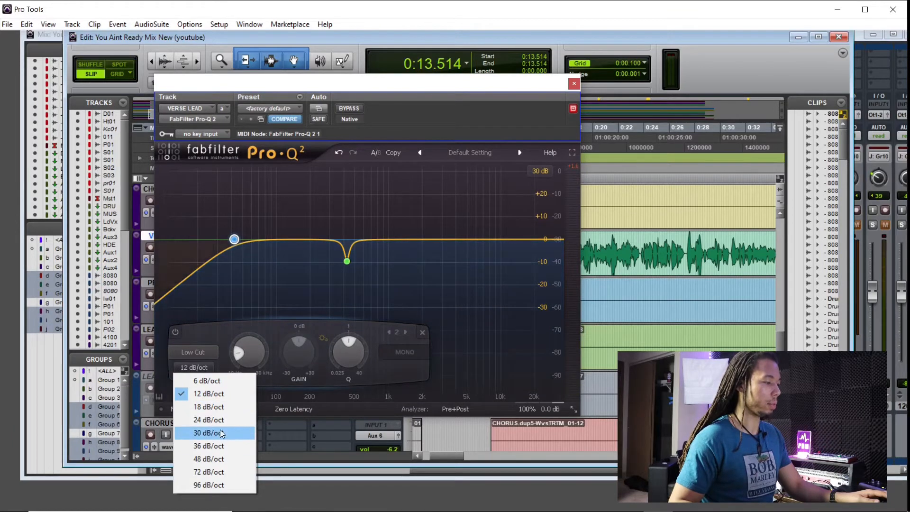
{"action": "left_click", "coordinate": [221, 420]}
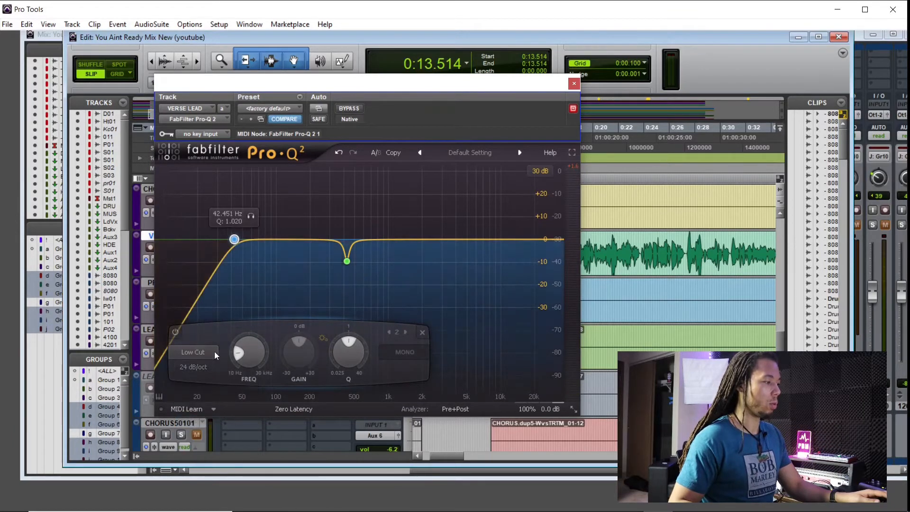
{"action": "left_click", "coordinate": [195, 368]}
{"action": "left_click", "coordinate": [232, 458]}
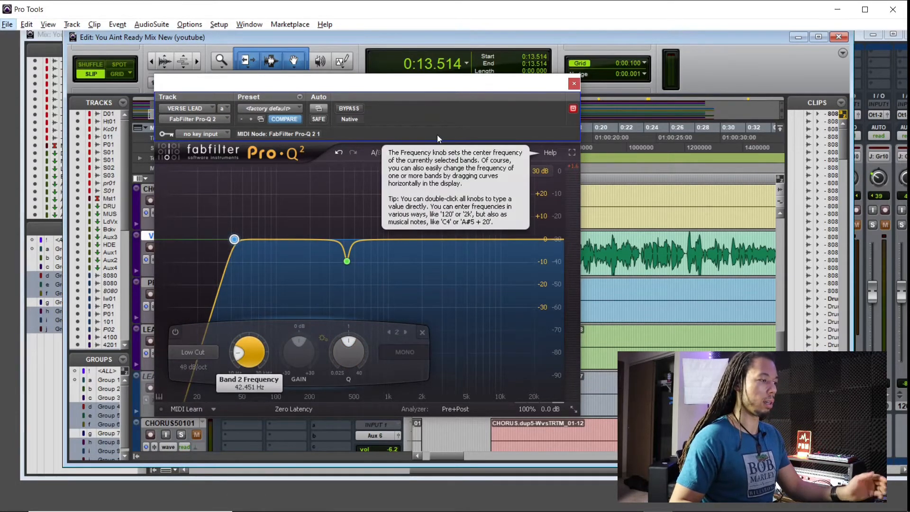
Raise the low cut frequency to about 106 Hz and play the track back
{"action": "left_click_drag", "start_coordinate": [437, 135], "coordinate": [457, 127]}
{"action": "left_click_drag", "start_coordinate": [255, 231], "coordinate": [300, 229]}
{"action": "key", "text": "space"}
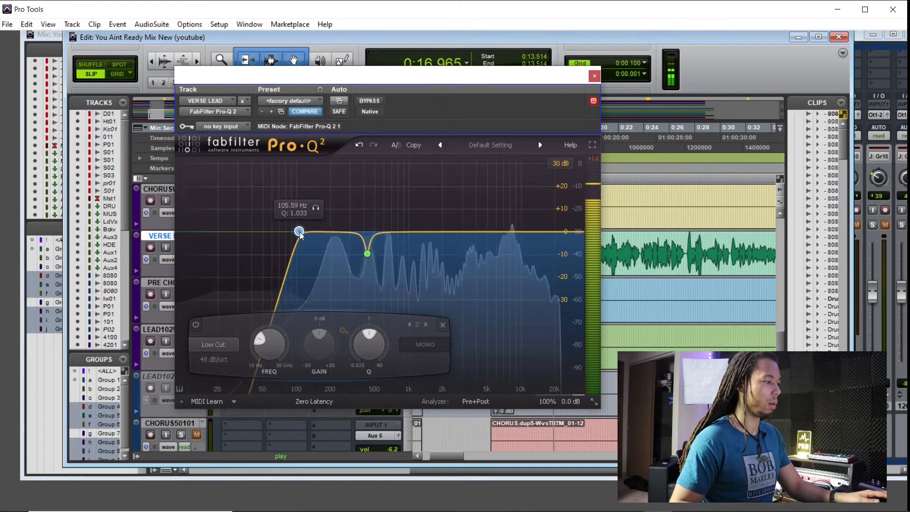